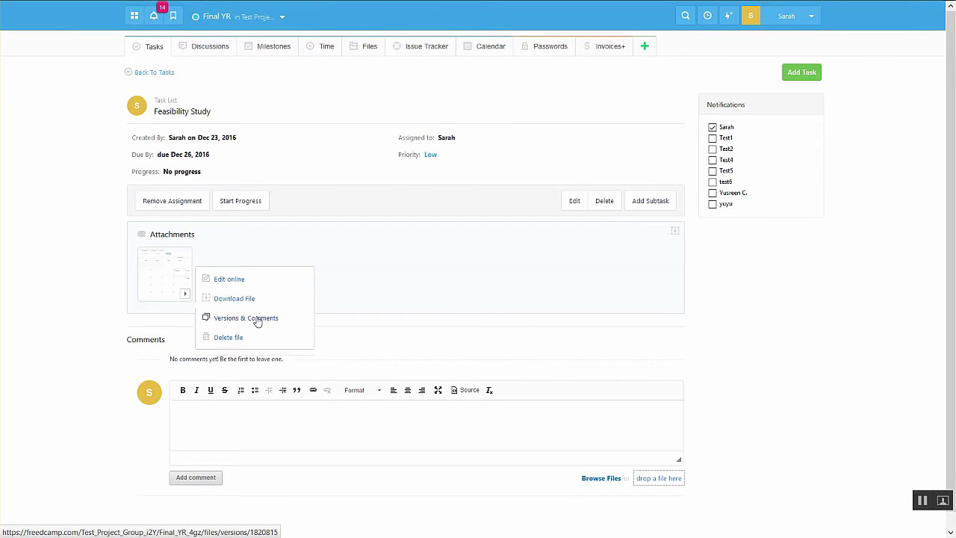
Step: Open the versions and comments page of the Feasibility Study task's attachment in a new browser tab, shown full screen
{"action": "right_click", "coordinate": [257, 322]}
{"action": "left_click", "coordinate": [273, 324]}
{"action": "left_click", "coordinate": [192, 11]}
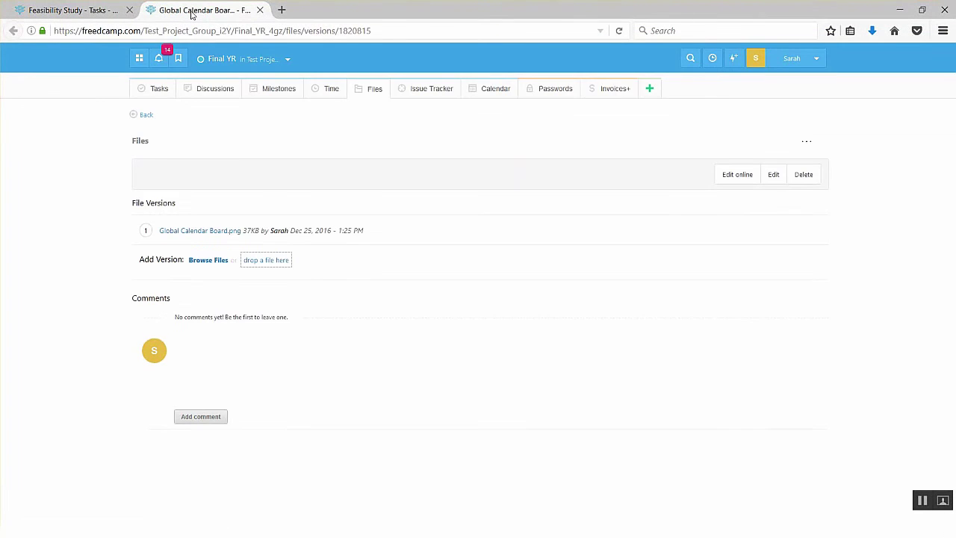
{"action": "key", "text": "F11"}
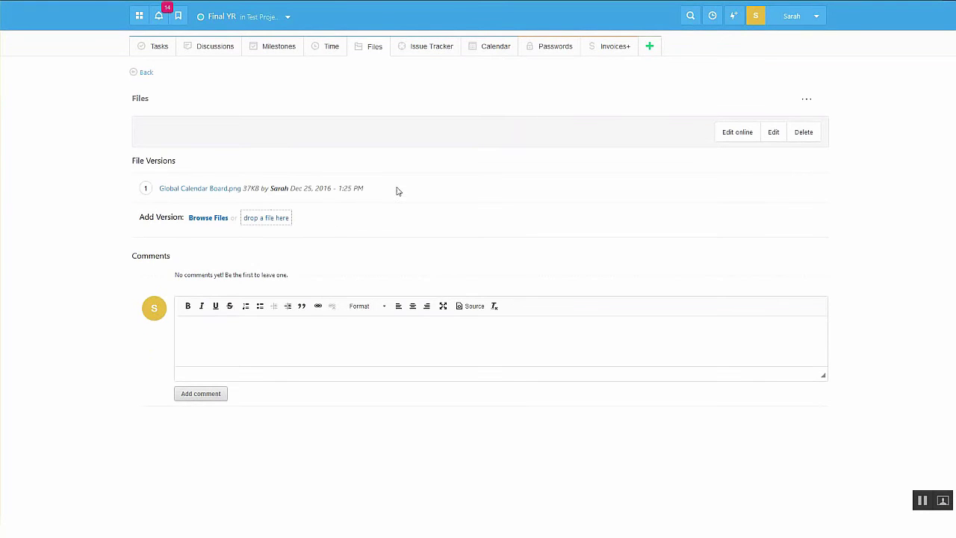
Step: Open Global Calendar Board.png for online editing in Snagit Editor and draw arrows pointing to the Event, Task and Milestone entries
{"action": "left_click", "coordinate": [737, 134]}
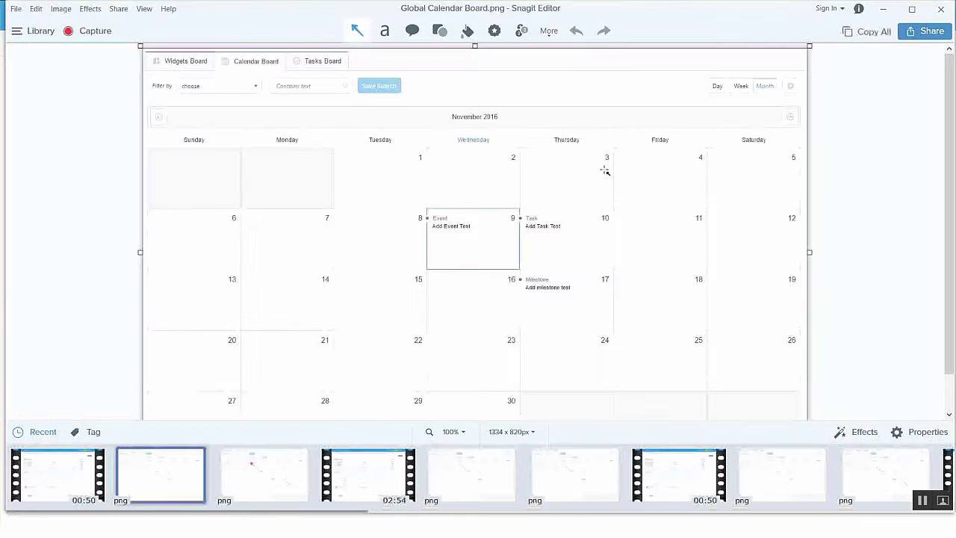
{"action": "left_click", "coordinate": [34, 430]}
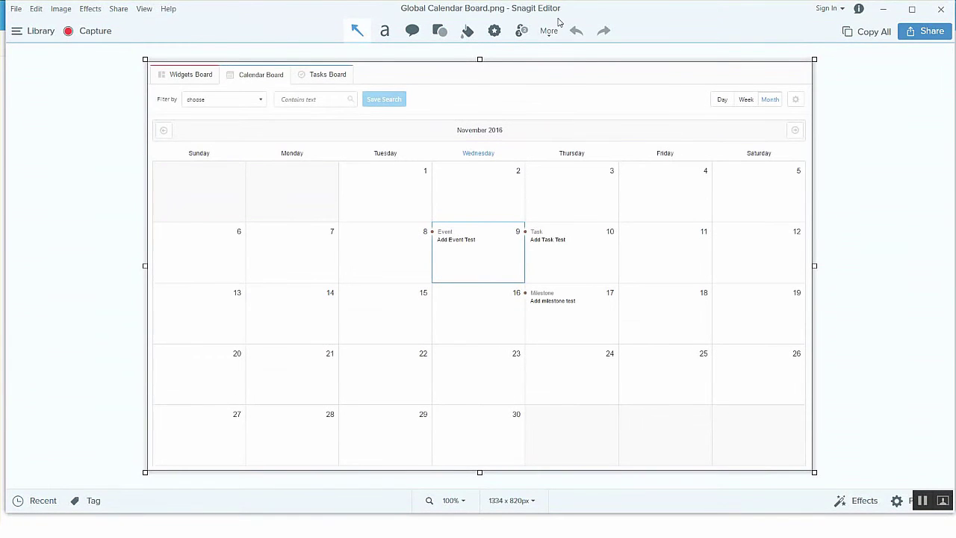
{"action": "left_click", "coordinate": [352, 36]}
{"action": "left_click_drag", "start_coordinate": [386, 194], "coordinate": [442, 232]}
{"action": "left_click_drag", "start_coordinate": [668, 192], "coordinate": [612, 232]}
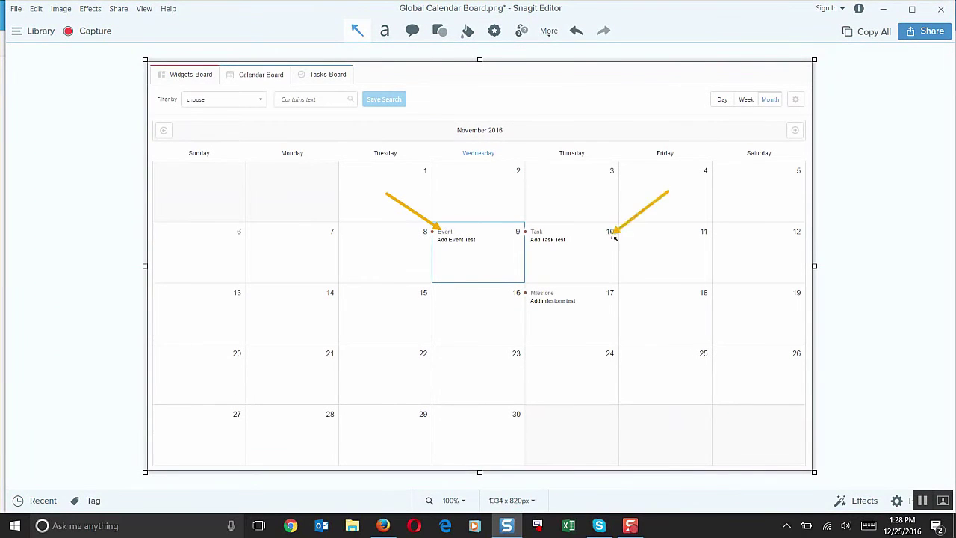
{"action": "left_click_drag", "start_coordinate": [702, 386], "coordinate": [612, 296]}
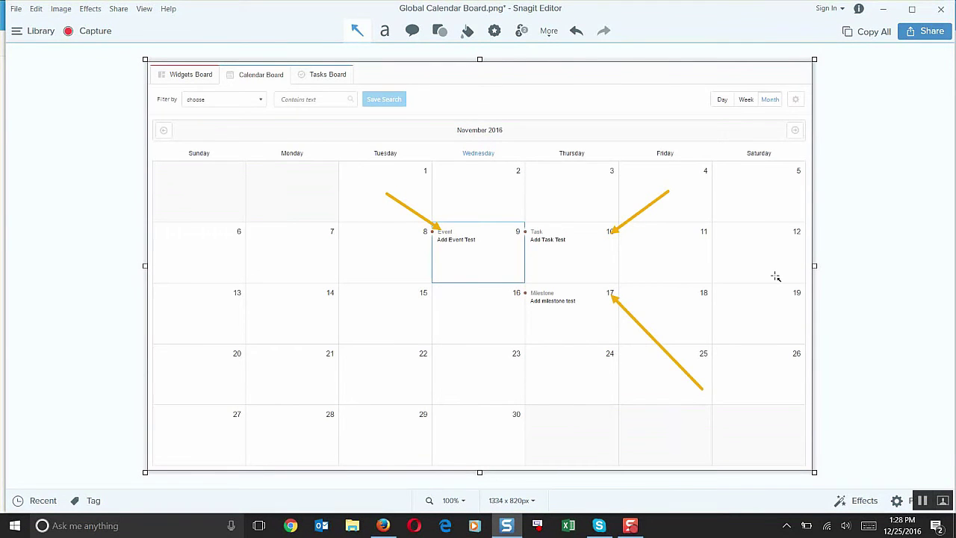
Step: Upload the edited image to Freedcamp as a new version with the change description "Version 2" and dismiss the saved notice
{"action": "left_click", "coordinate": [423, 201]}
{"action": "type", "text": "Versio"}
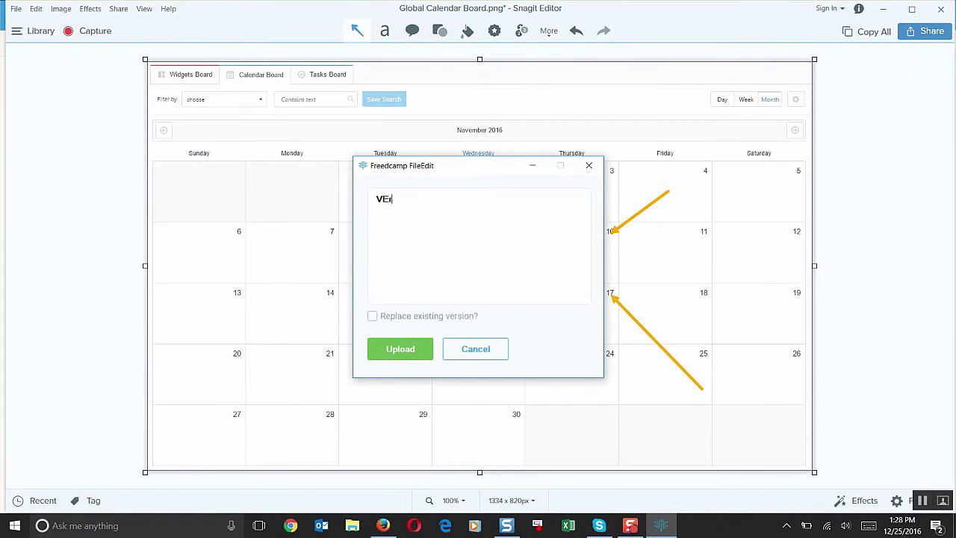
{"action": "type", "text": "n 2"}
{"action": "left_click", "coordinate": [401, 351]}
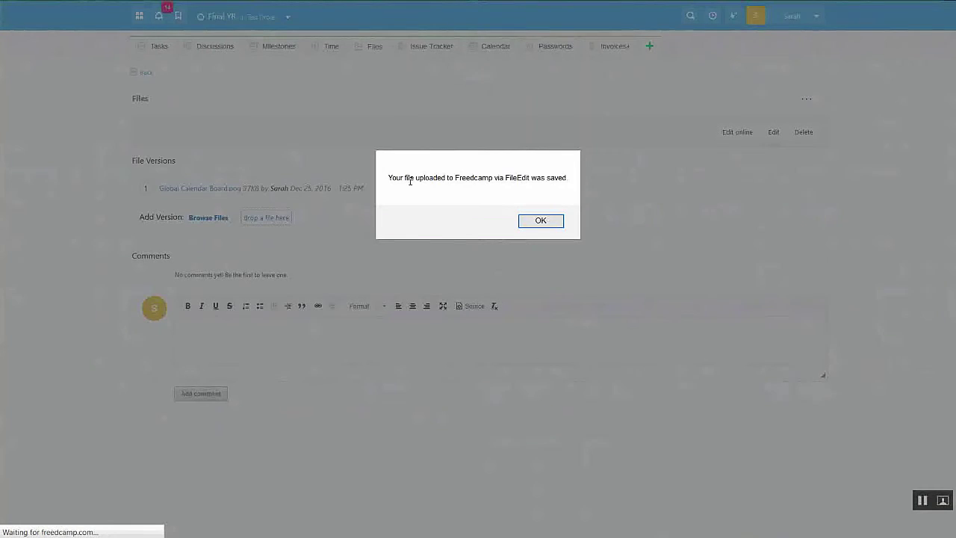
{"action": "key", "text": "Return"}
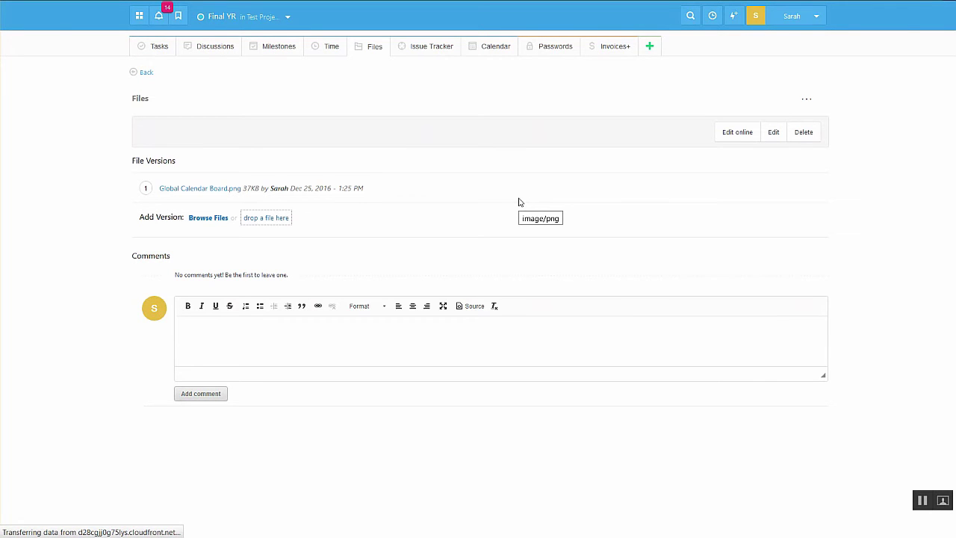
Step: Reload the file's versions page and examine the second version's entry and the comment attached to it
{"action": "mouse_move", "coordinate": [301, 15]}
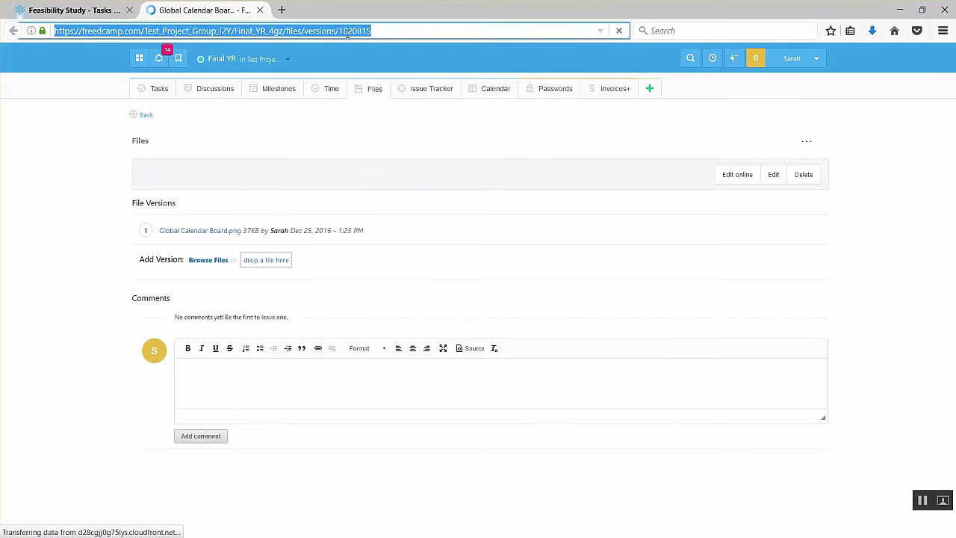
{"action": "left_click", "coordinate": [347, 31]}
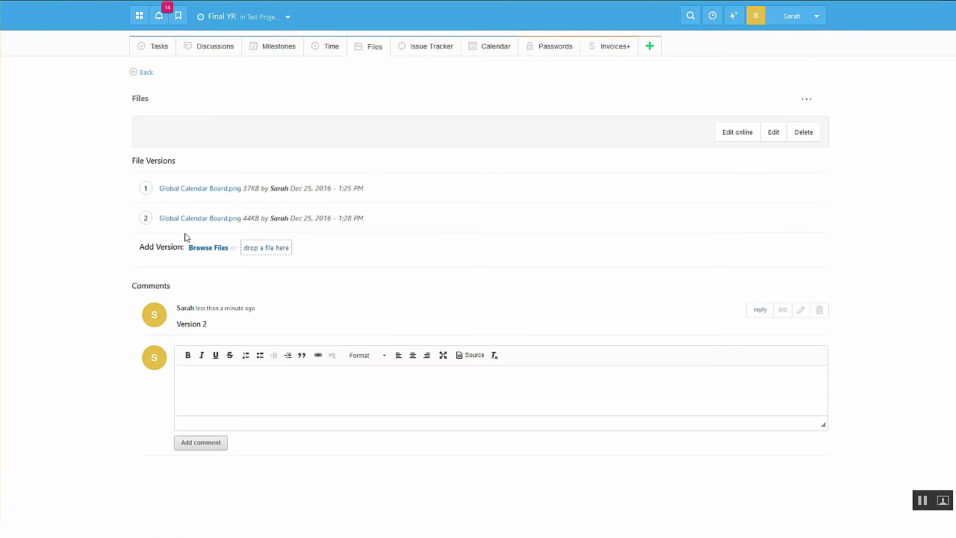
{"action": "mouse_move", "coordinate": [194, 222]}
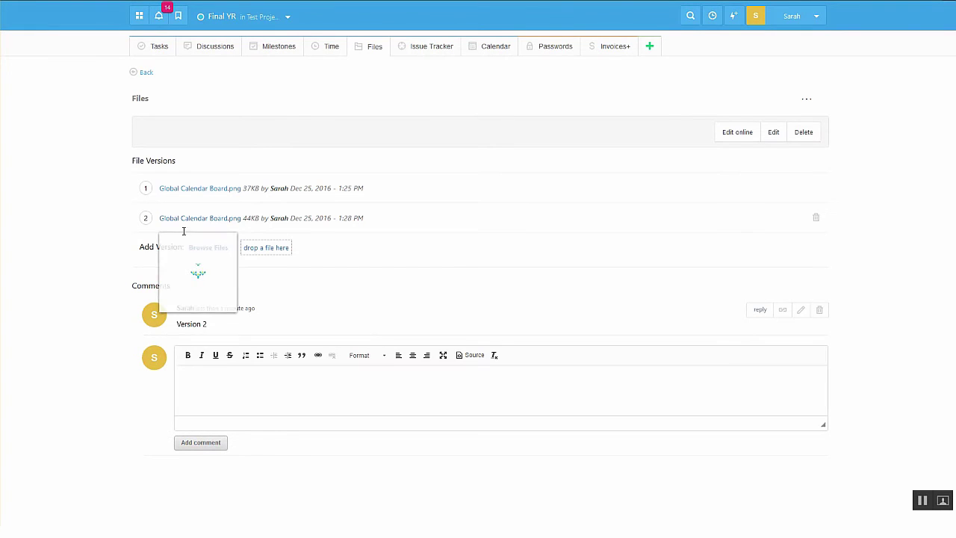
{"action": "mouse_move", "coordinate": [159, 217]}
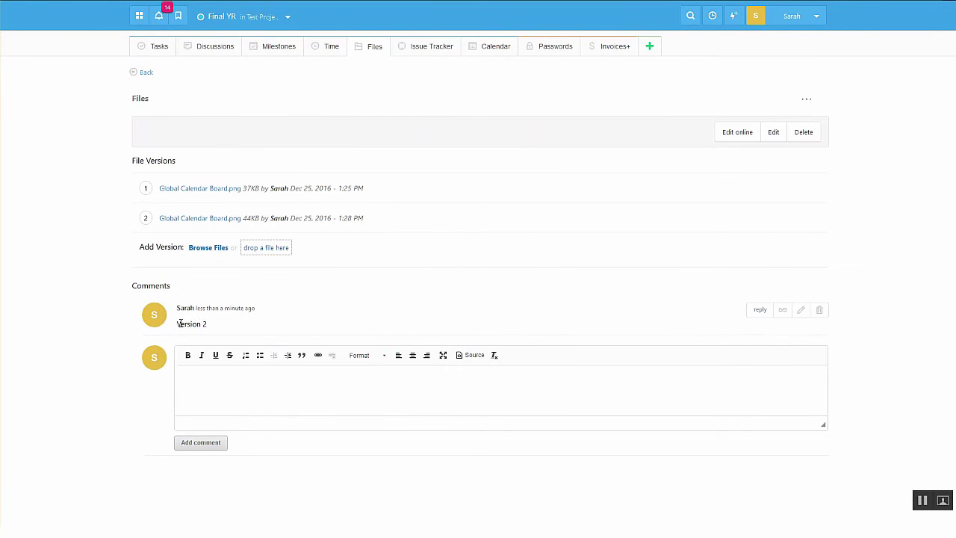
{"action": "mouse_move", "coordinate": [179, 322]}
{"action": "left_mouse_down"}
{"action": "mouse_move", "coordinate": [213, 330]}
{"action": "mouse_move", "coordinate": [179, 321]}
{"action": "left_mouse_up"}
{"action": "left_click", "coordinate": [219, 327]}
{"action": "left_click", "coordinate": [218, 326]}
{"action": "left_click_drag", "start_coordinate": [218, 325], "coordinate": [177, 323]}
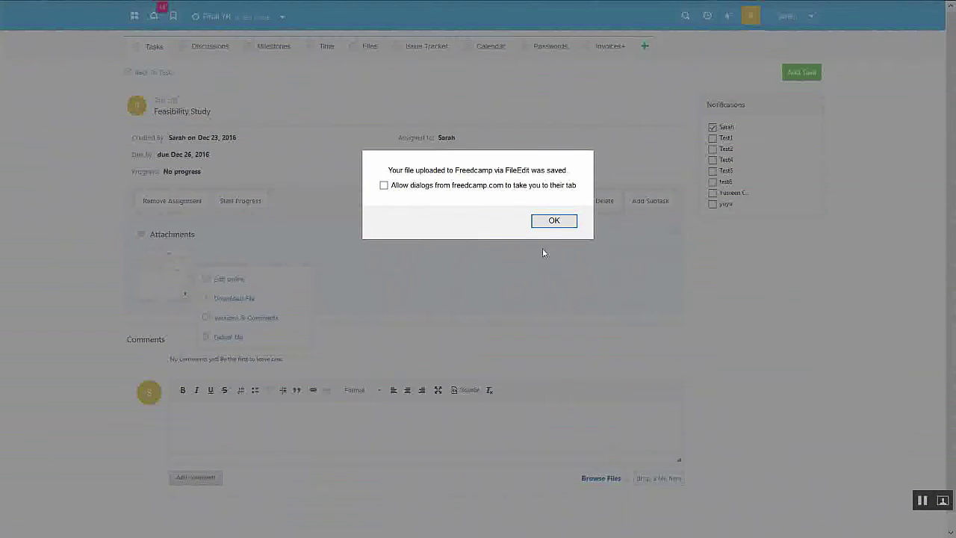
Step: Return to the Feasibility Study task, dismiss the saved notice, reload the page and preview the calendar attachment
{"action": "left_click", "coordinate": [554, 221]}
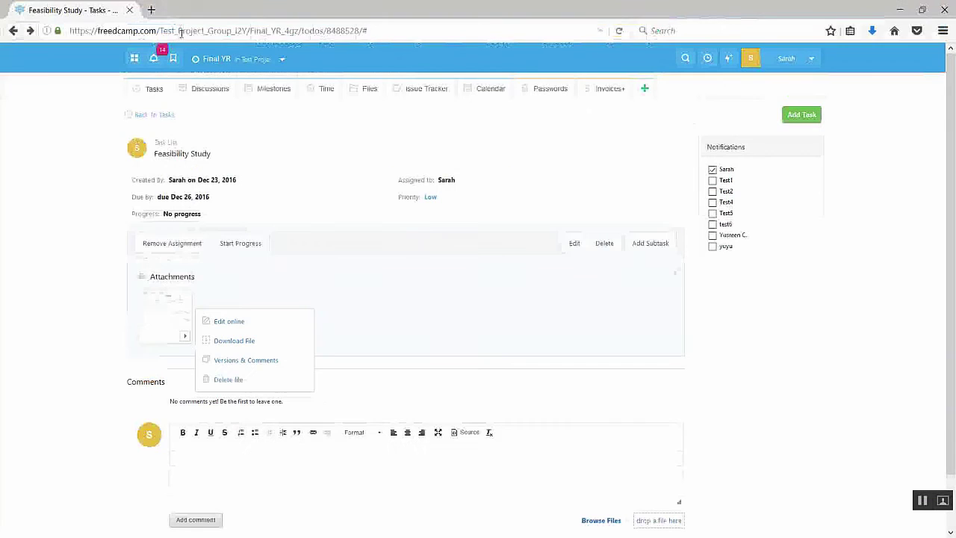
{"action": "left_click", "coordinate": [619, 30]}
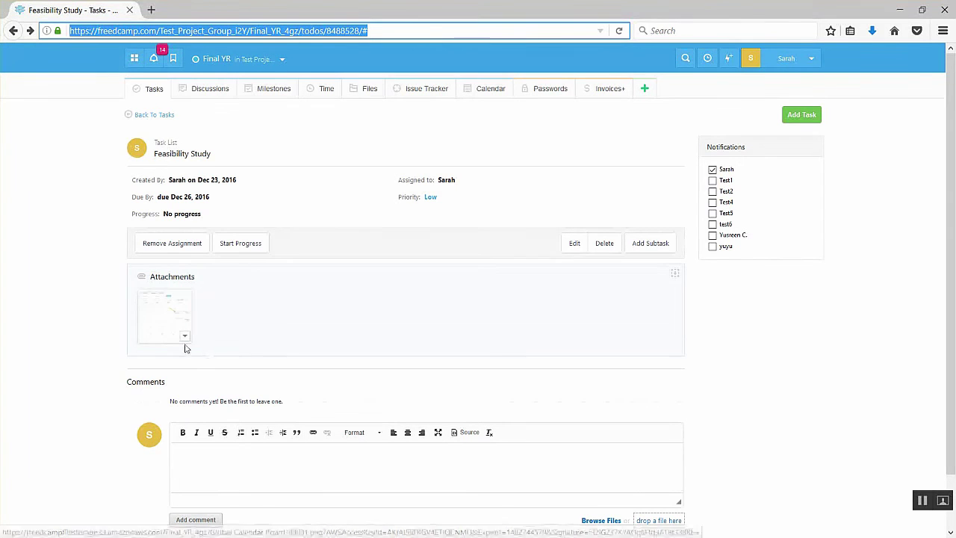
{"action": "left_click", "coordinate": [165, 316]}
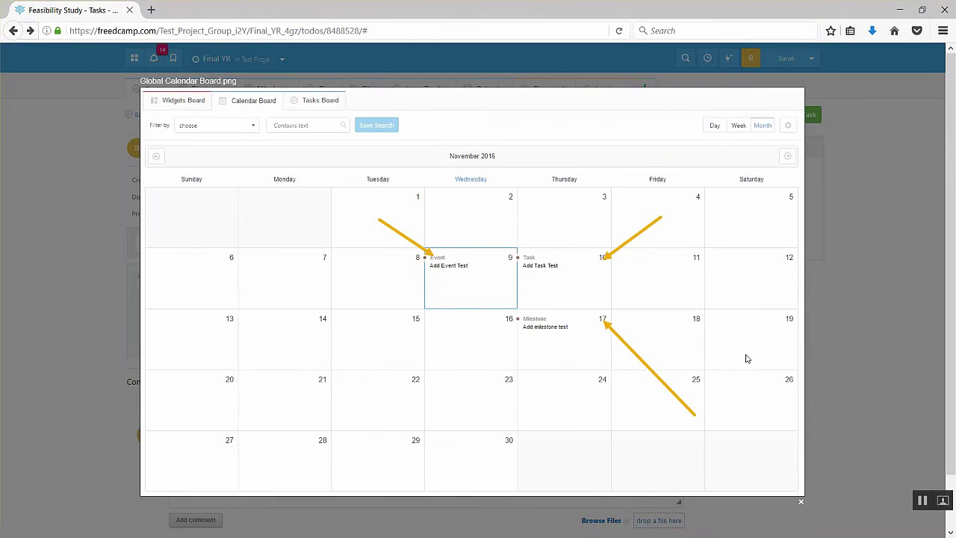
{"action": "key", "text": "Escape"}
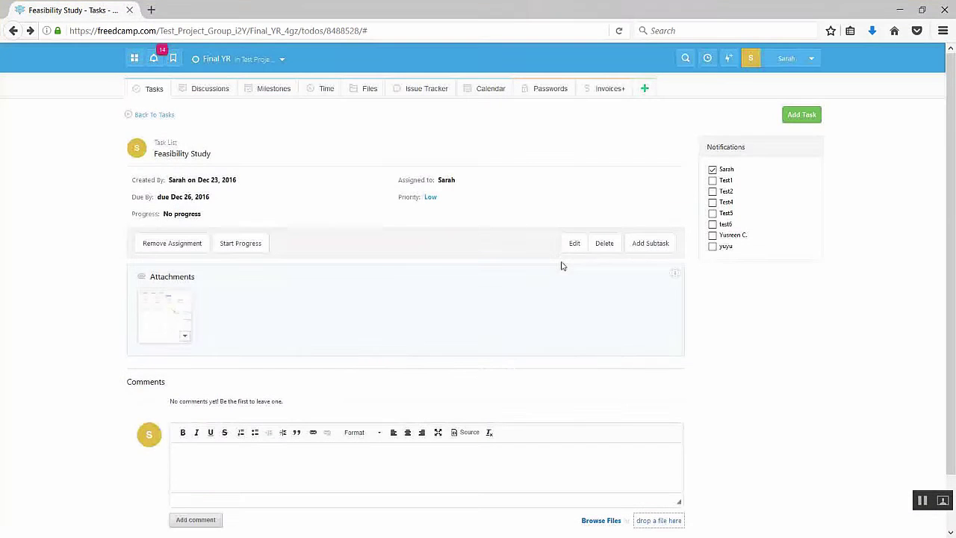
Step: Open the task's calendar attachment for online editing and place numbered step markers 1, 2 and 3 at the tails of the arrows
{"action": "left_click", "coordinate": [185, 336]}
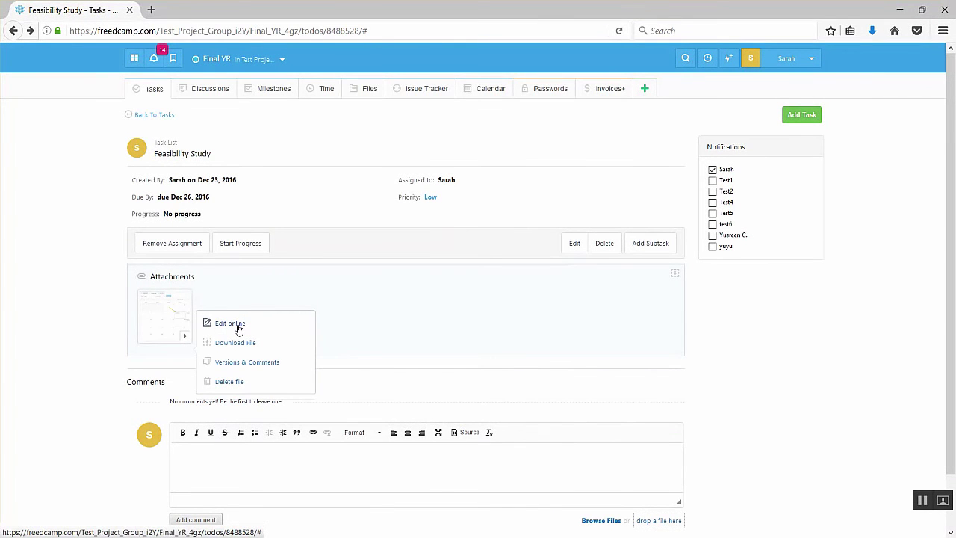
{"action": "left_click", "coordinate": [238, 328]}
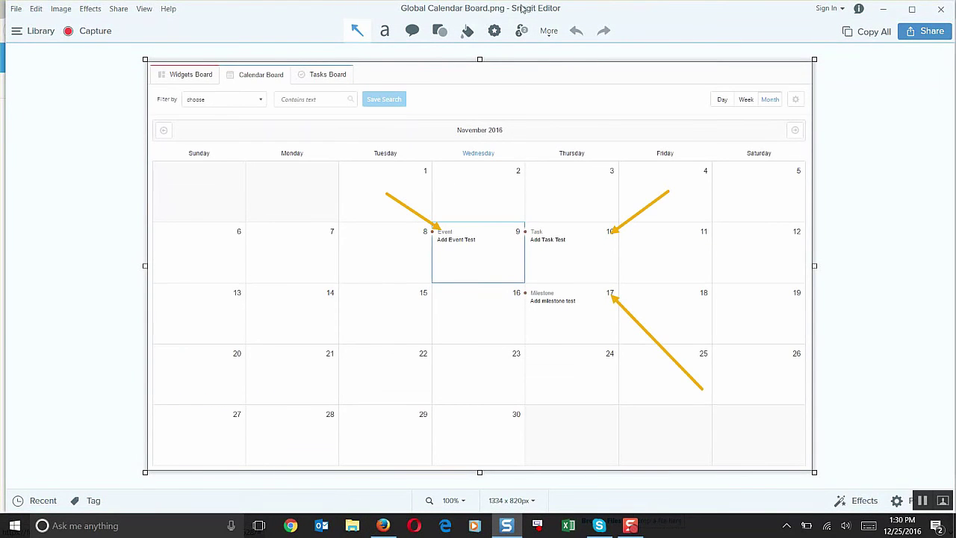
{"action": "left_click", "coordinate": [527, 32]}
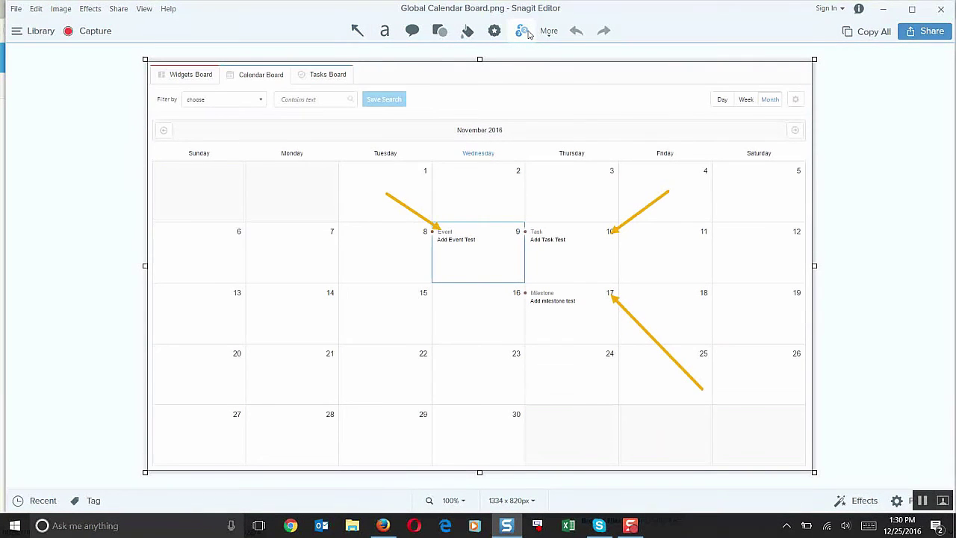
{"action": "left_click", "coordinate": [384, 194]}
{"action": "left_click", "coordinate": [672, 192]}
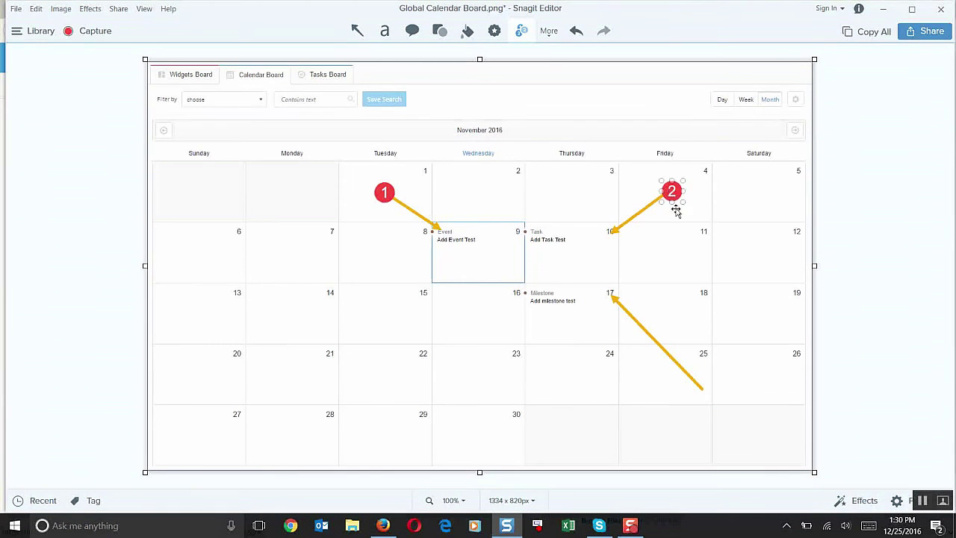
{"action": "left_click", "coordinate": [701, 388]}
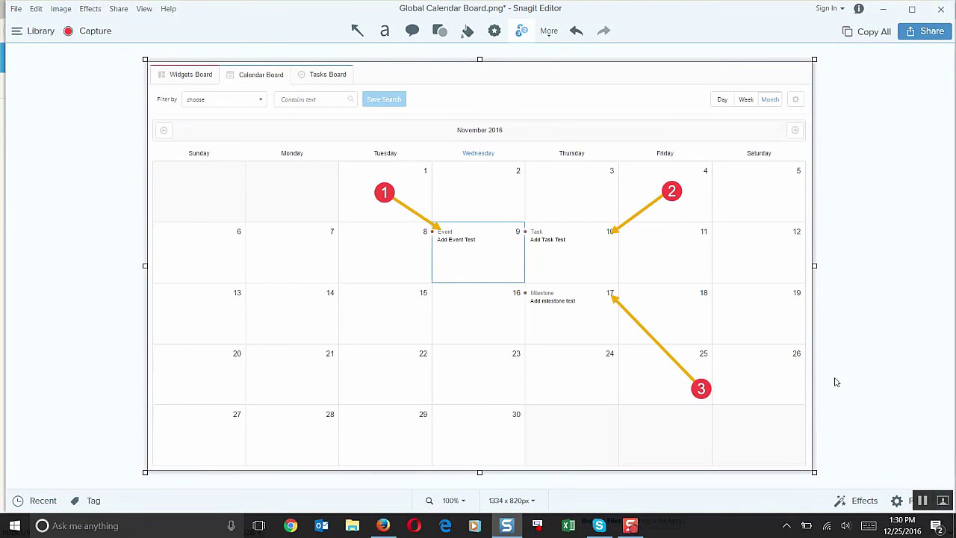
Step: Draw a fourth arrow pointing to November 22 and place step marker 4 at its tail
{"action": "left_click", "coordinate": [356, 29]}
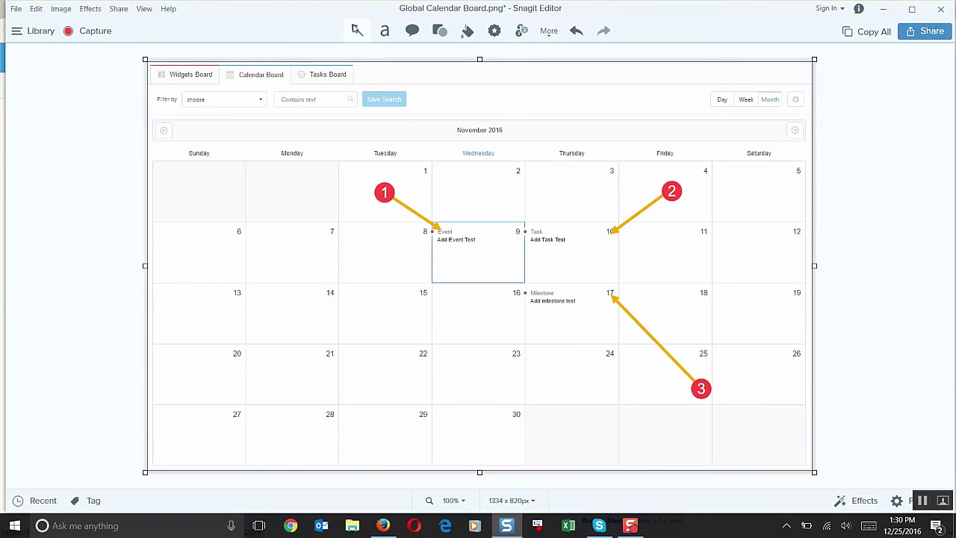
{"action": "left_click_drag", "start_coordinate": [348, 298], "coordinate": [429, 360]}
{"action": "left_click", "coordinate": [519, 33]}
{"action": "left_click", "coordinate": [347, 302]}
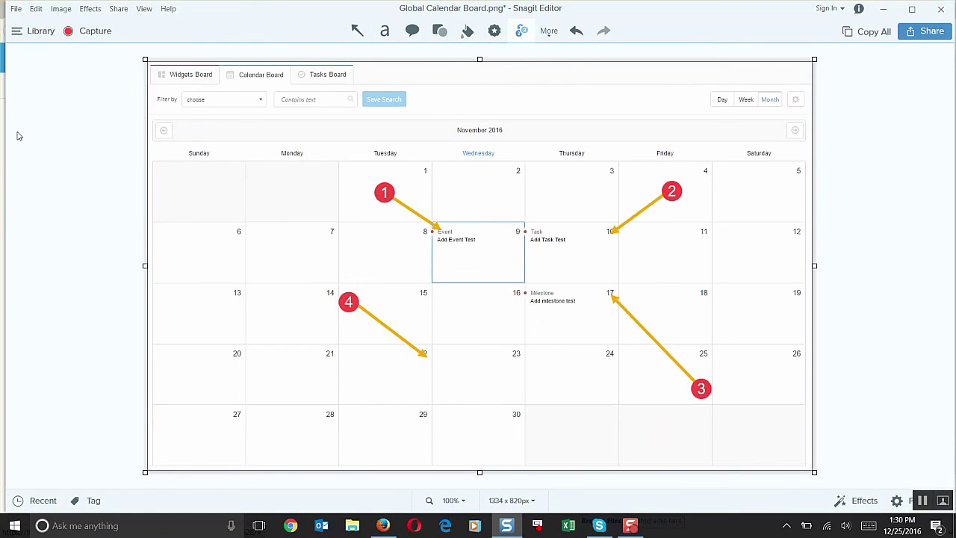
Step: Save and upload the image as a new version described as "Version 3 - see prompts to proceed forward", dismissing the saved notice
{"action": "key", "text": "ctrl+s"}
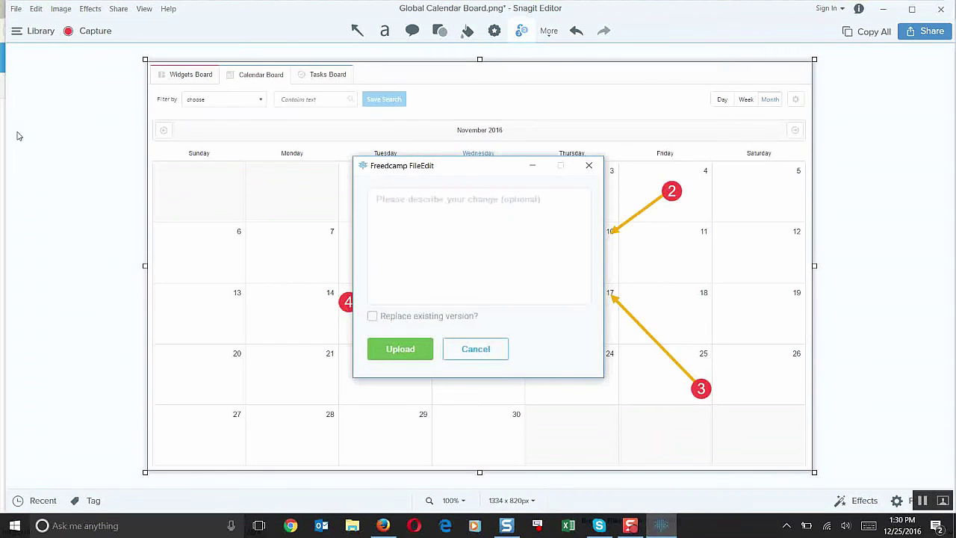
{"action": "left_click", "coordinate": [424, 214]}
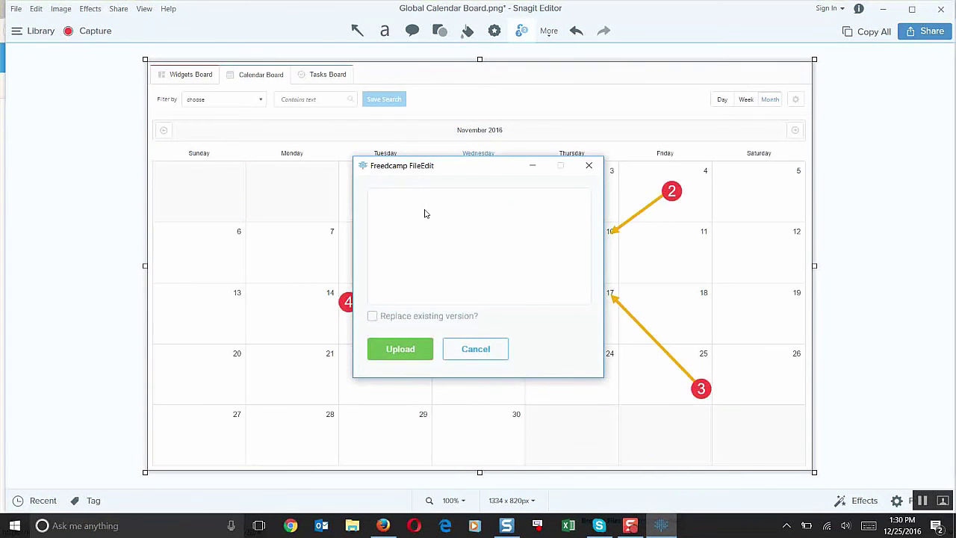
{"action": "type", "text": "VErsion 3 - see prompts to proceed forward"}
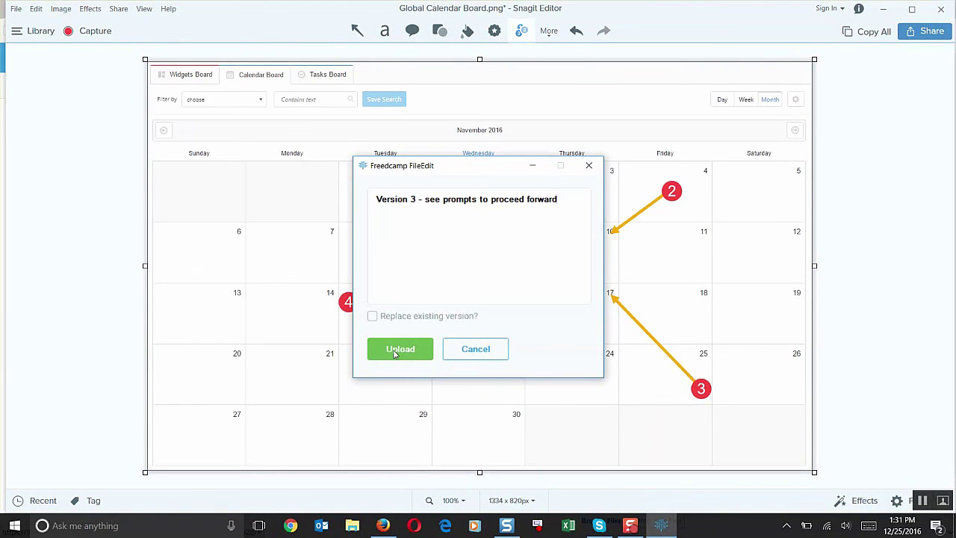
{"action": "left_click", "coordinate": [396, 351]}
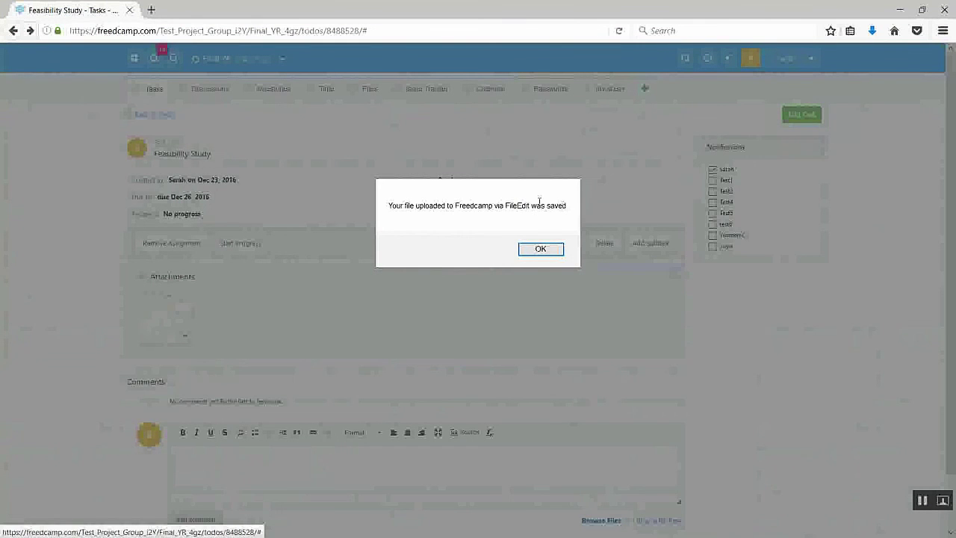
{"action": "left_click", "coordinate": [540, 250]}
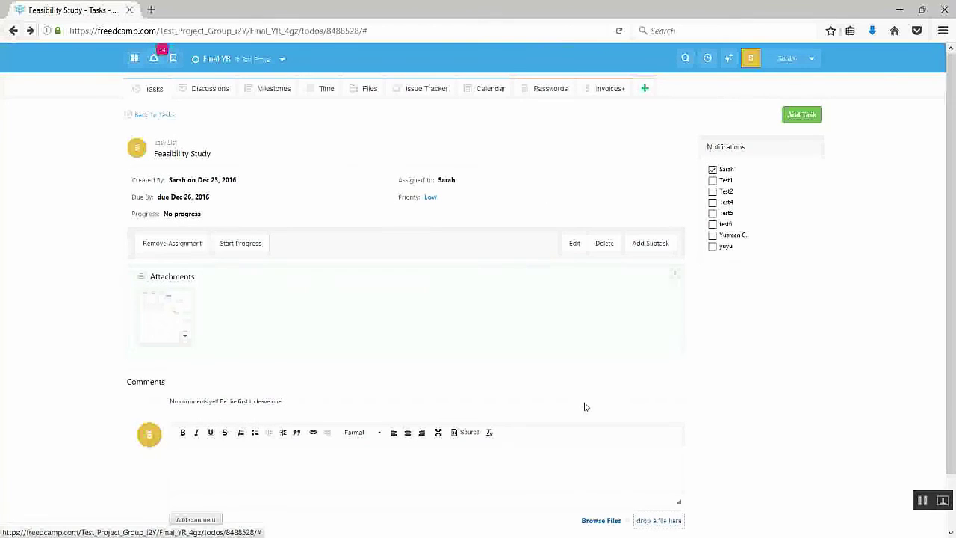
Step: Reload the Feasibility Study task page in full screen and preview the newly uploaded calendar attachment
{"action": "left_click", "coordinate": [618, 31]}
{"action": "key", "text": "F11"}
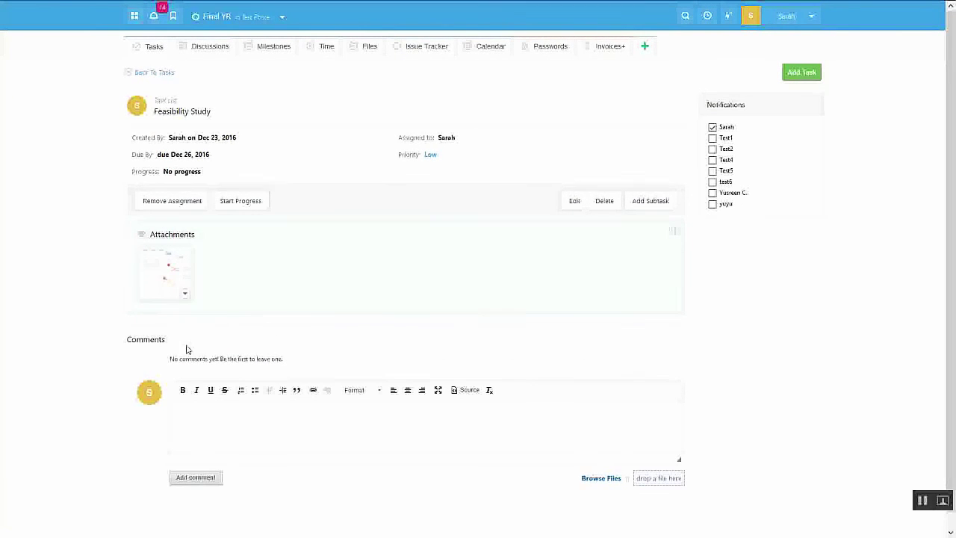
{"action": "left_click", "coordinate": [164, 282]}
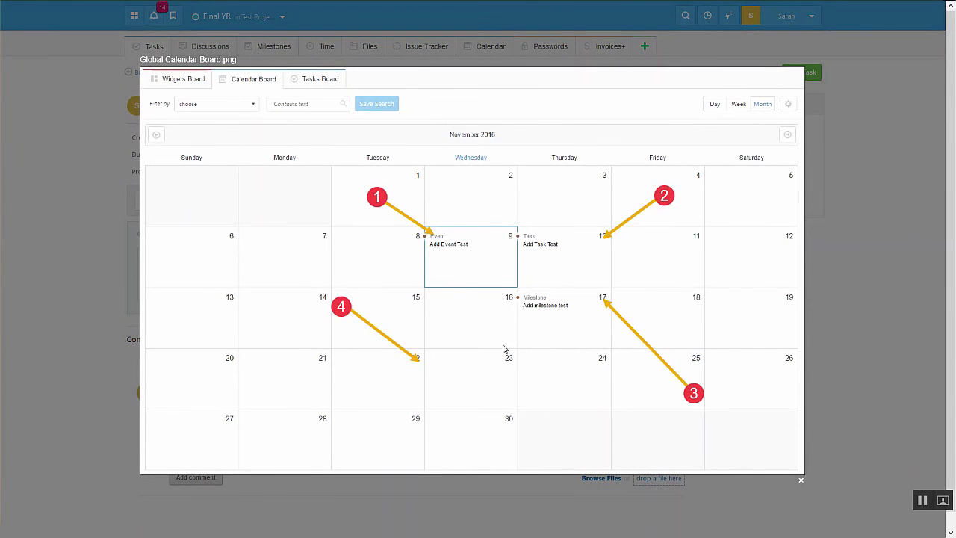
{"action": "left_click", "coordinate": [438, 266]}
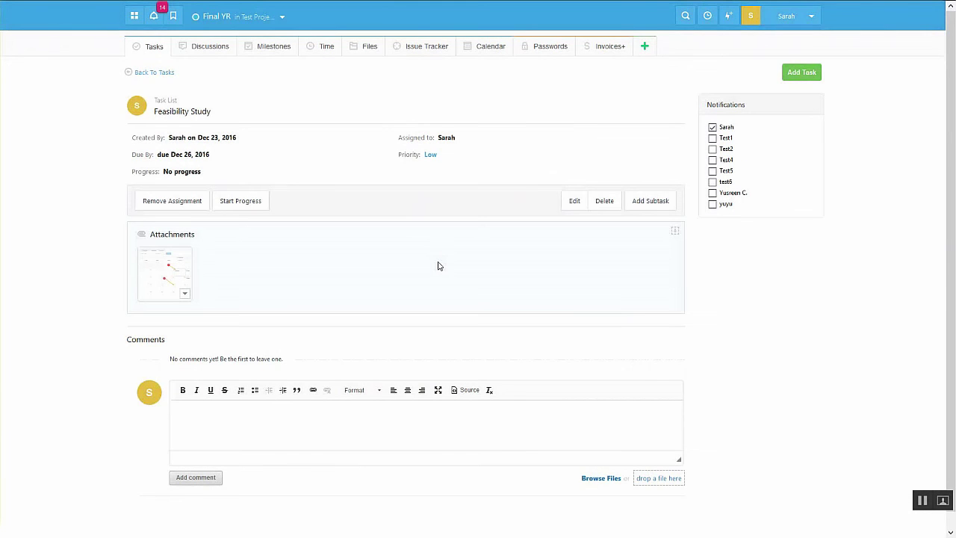